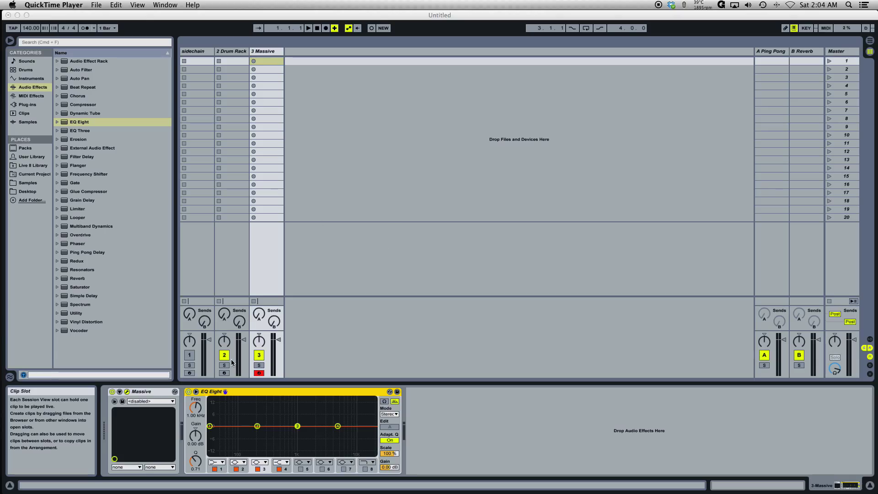
- Open the Massive editor, move it left, and route oscillator 1 entirely to filter 1
click(127, 392)
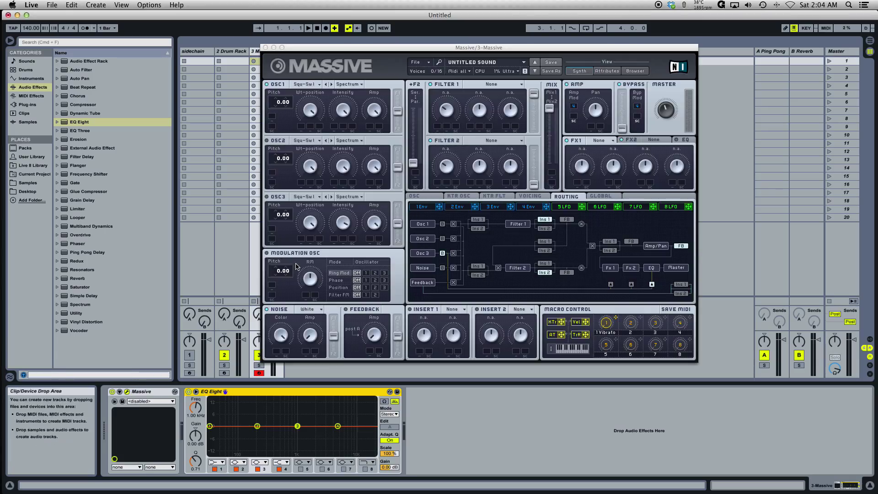
drag(466, 48, 415, 55)
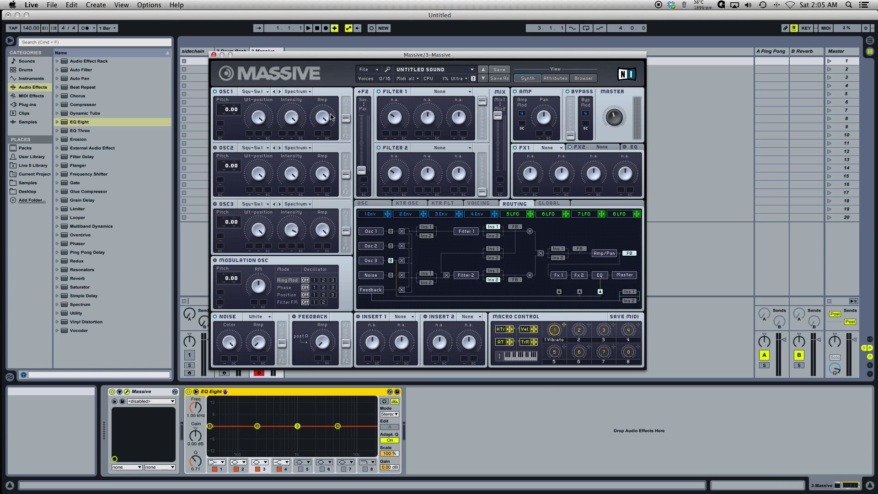
drag(347, 118, 350, 82)
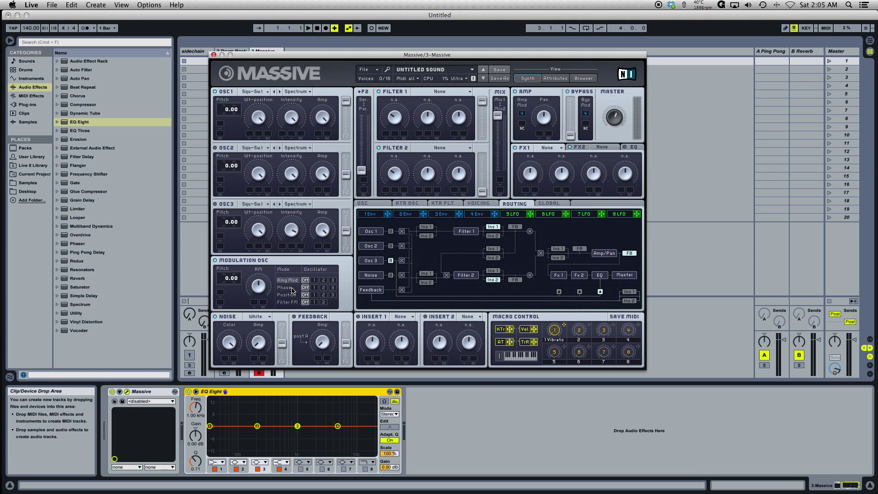
- Phase-modulate oscillator 1, show Voicing settings, play a test note, and expand EQ Eight's display
click(313, 287)
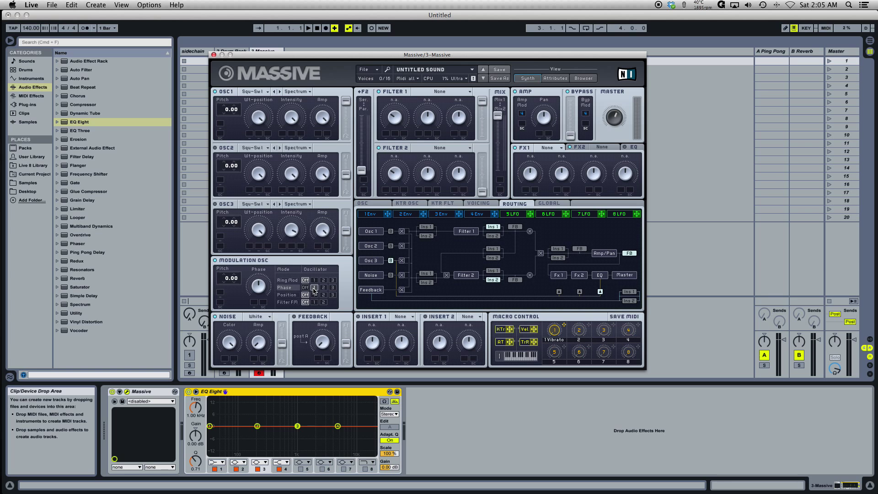
click(466, 205)
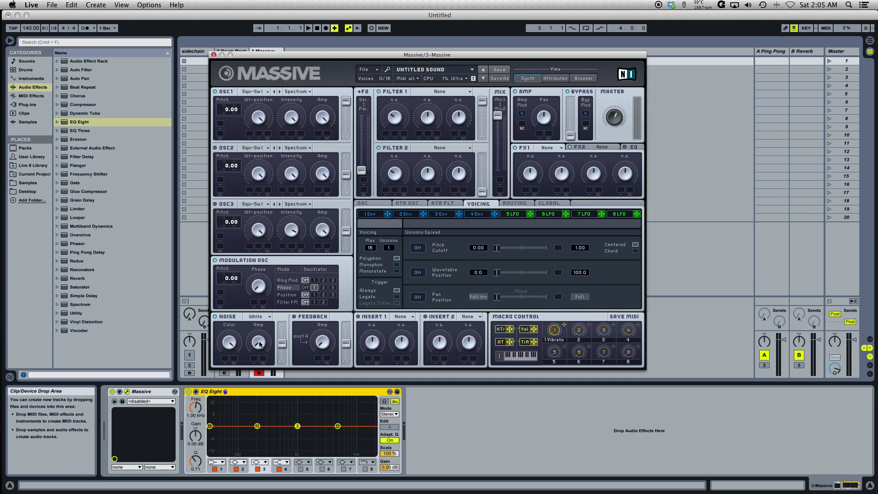
key(a)
key(a)
key(a)
click(196, 392)
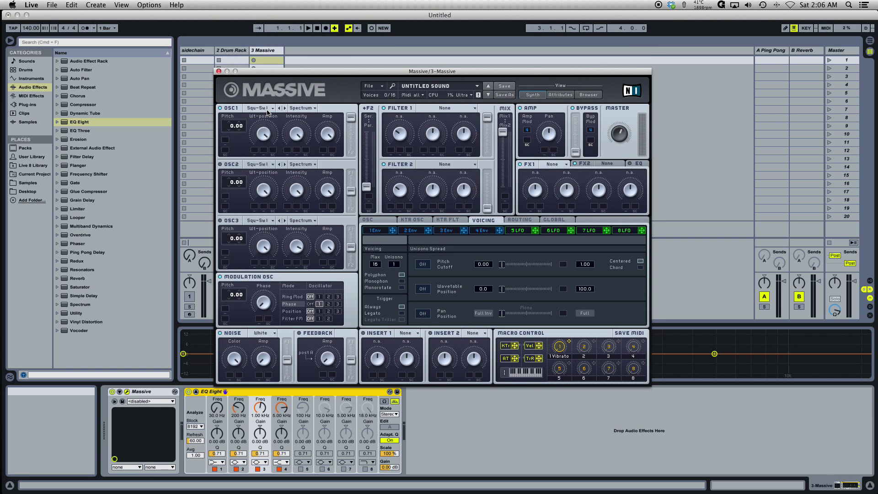
- Switch oscillator 1 to the Sin-Square wavetable and turn its phase modulation off
click(264, 109)
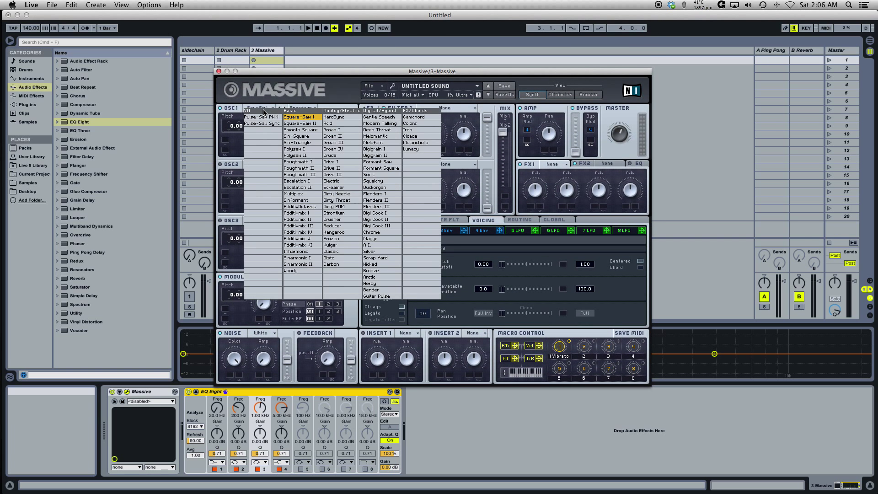
click(298, 136)
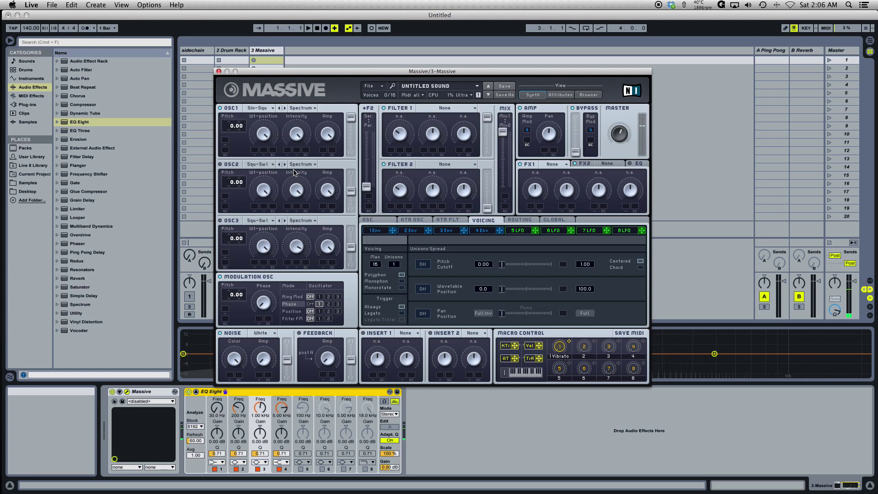
click(310, 304)
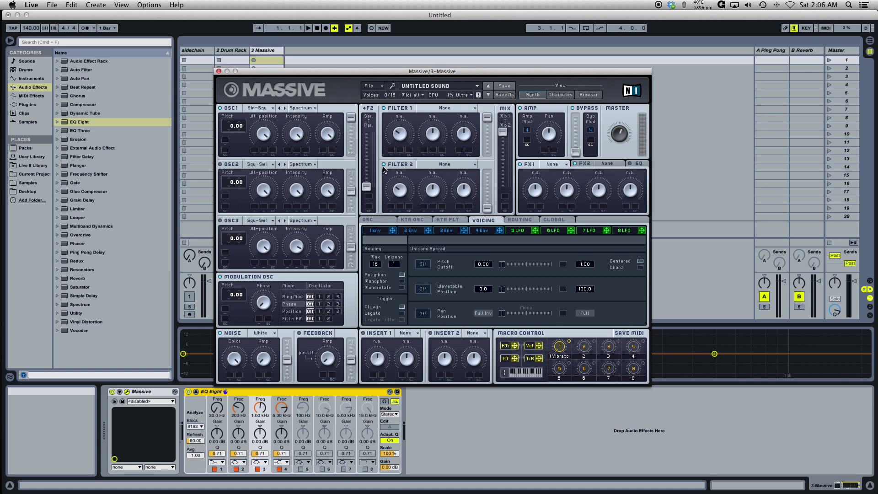
- Reset Massive to a new sound and set oscillator 1 to Sin-Triangle
click(375, 86)
click(375, 87)
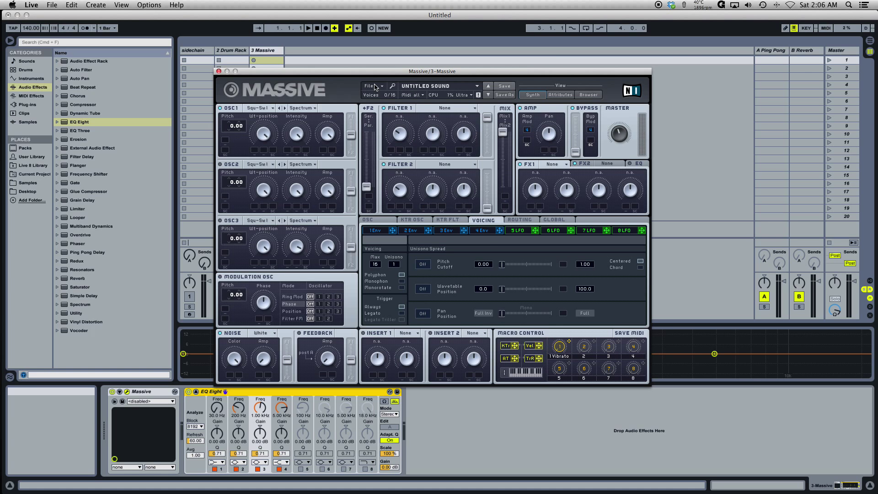
click(260, 109)
click(295, 142)
- Hide the Massive editor, enlarge the EQ Eight frequency display, and play a test note
drag(342, 73, 343, 44)
key(super+alt+p)
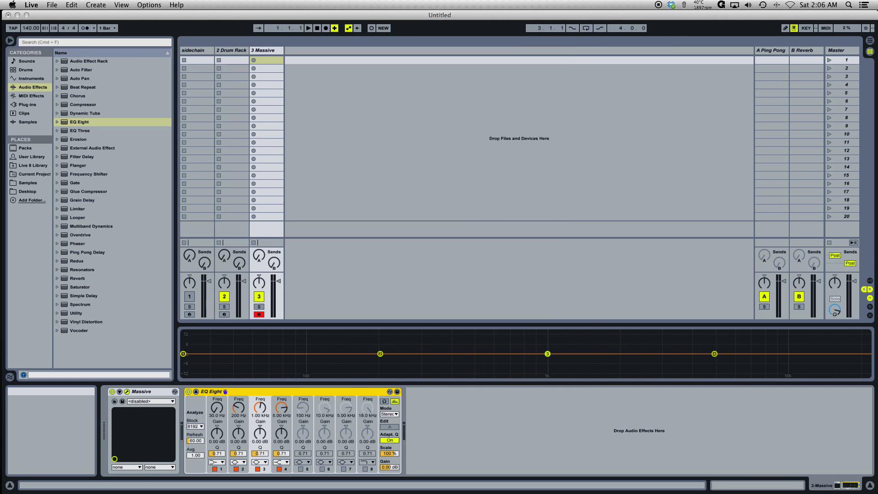
click(404, 330)
drag(397, 325, 405, 177)
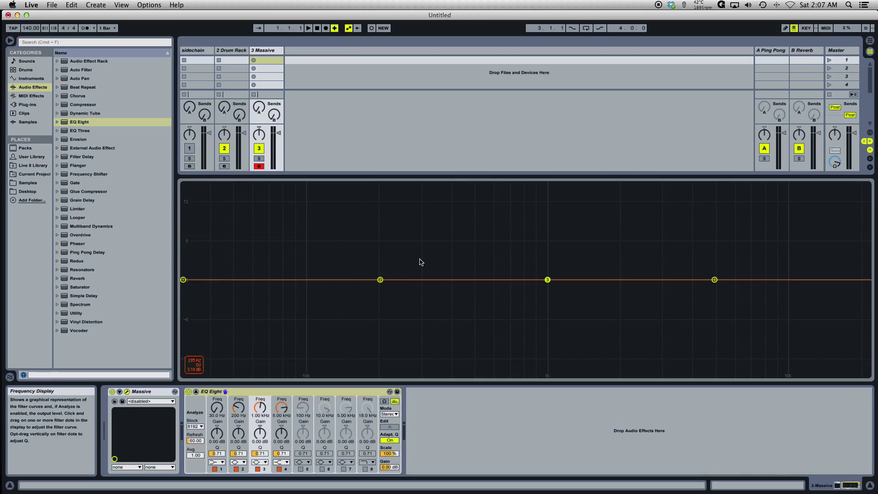
key(f)
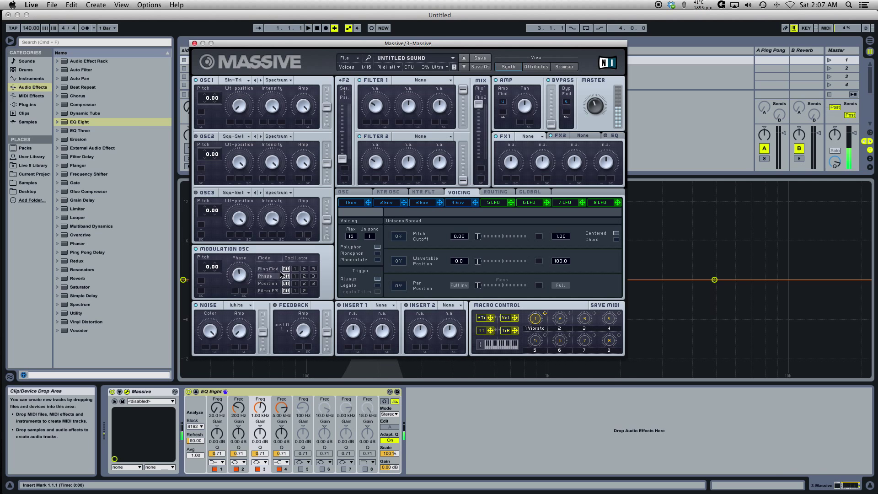
- Phase-modulate oscillator 1 from the modulation oscillator and move Massive aside to reveal the spectrum
click(295, 276)
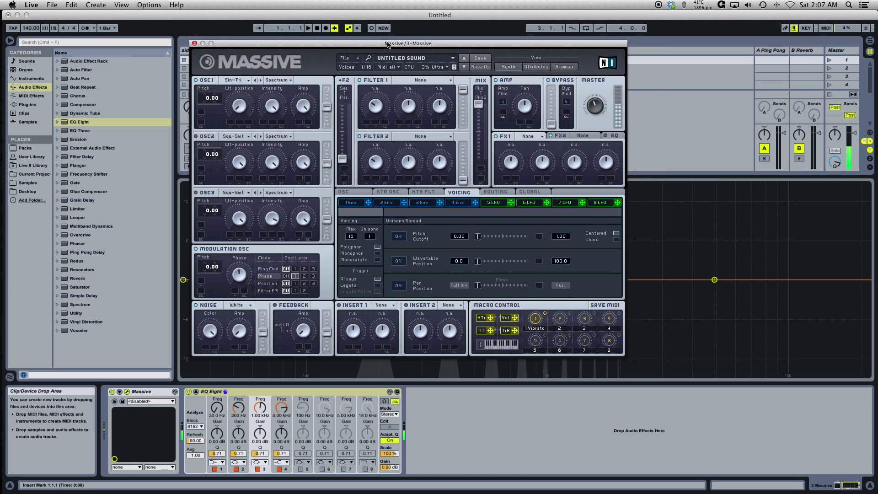
key(super+alt+p)
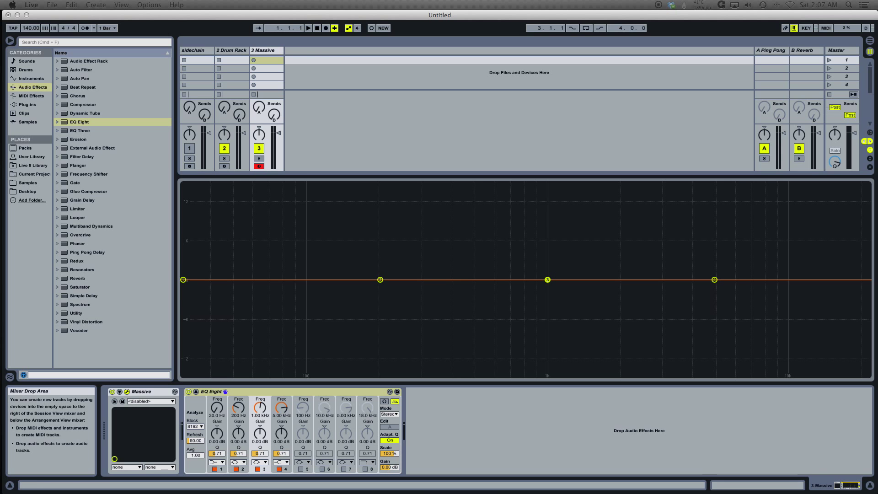
key(super+alt+p)
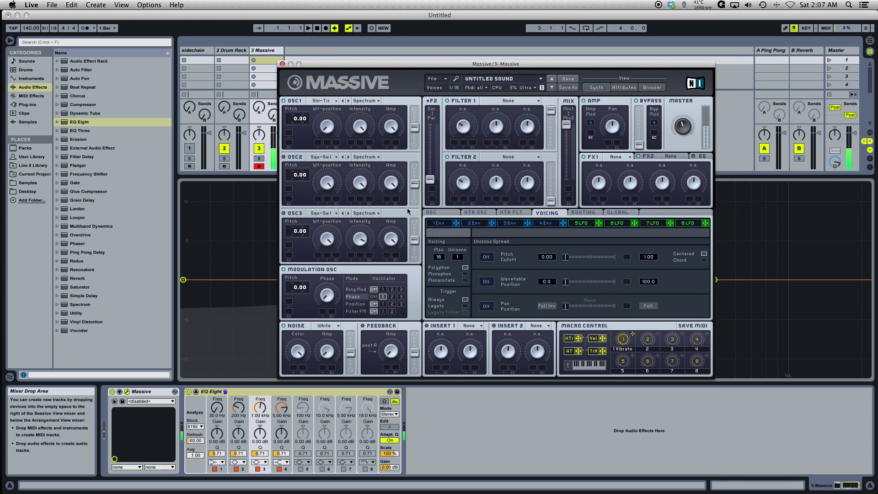
drag(465, 65, 684, 83)
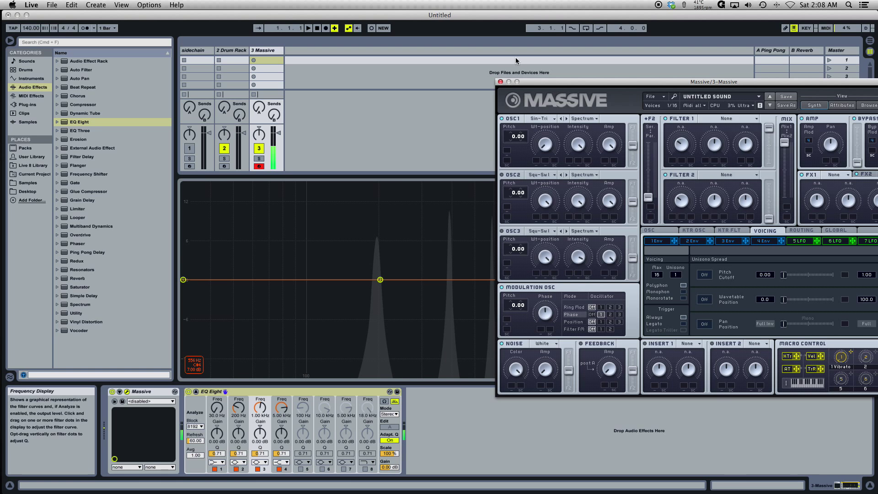
drag(567, 83, 366, 4)
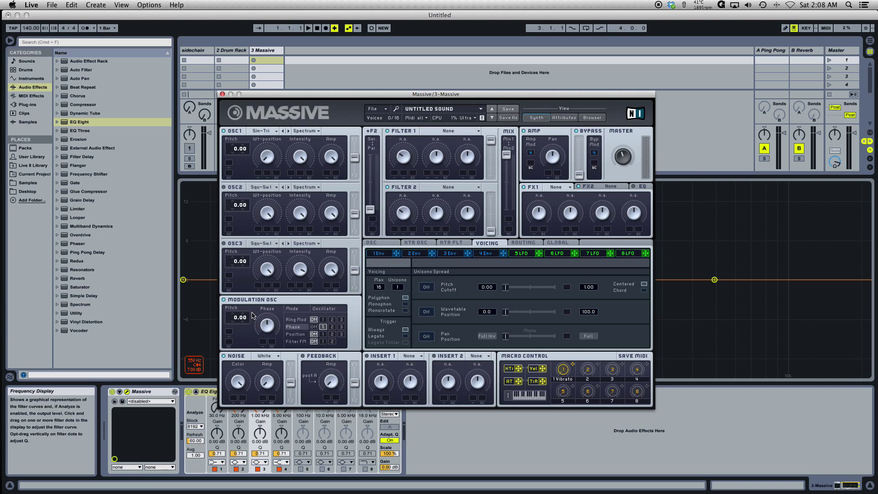
mouse_move(1, 298)
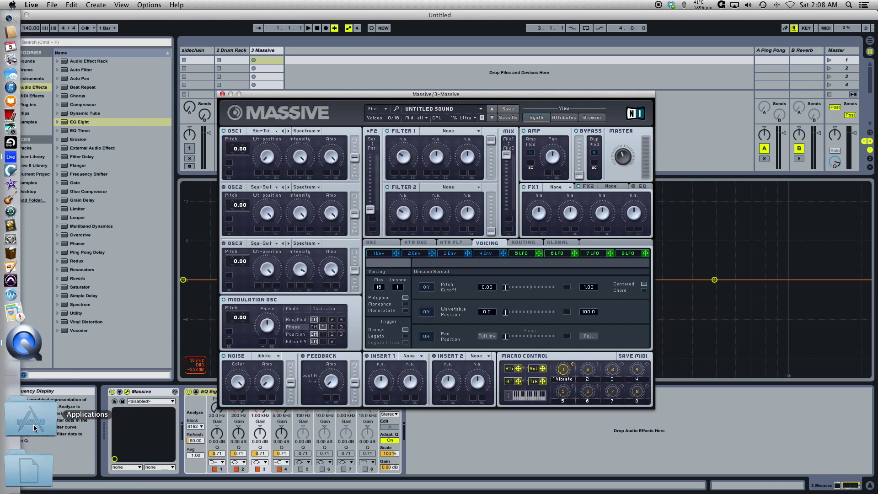
click(27, 466)
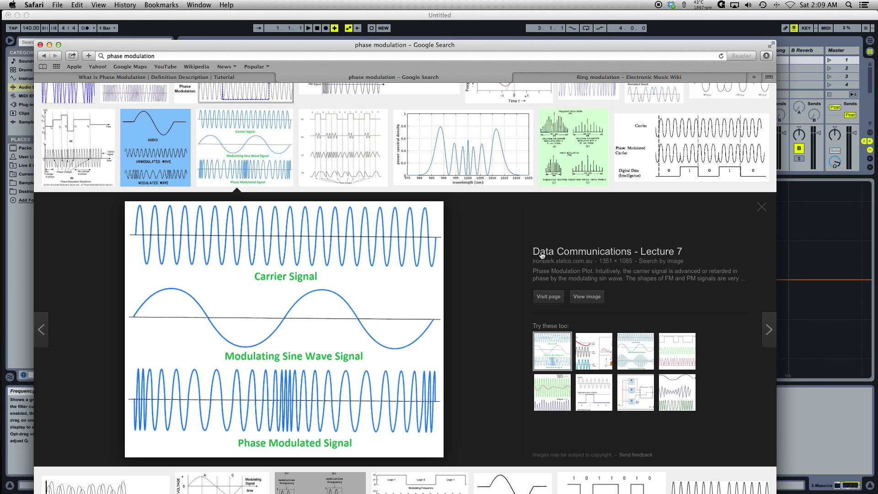
click(757, 27)
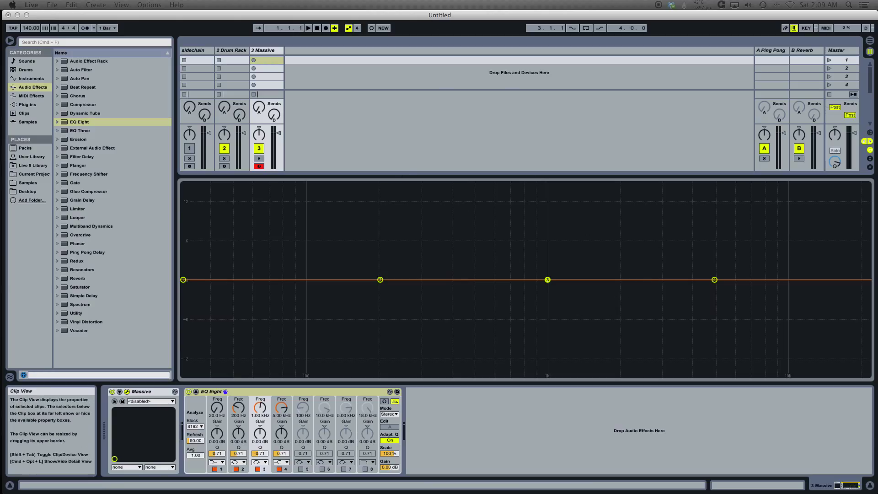
- Open Massive, switch oscillator 1 to the Flenders I wavetable, and play a note
click(127, 392)
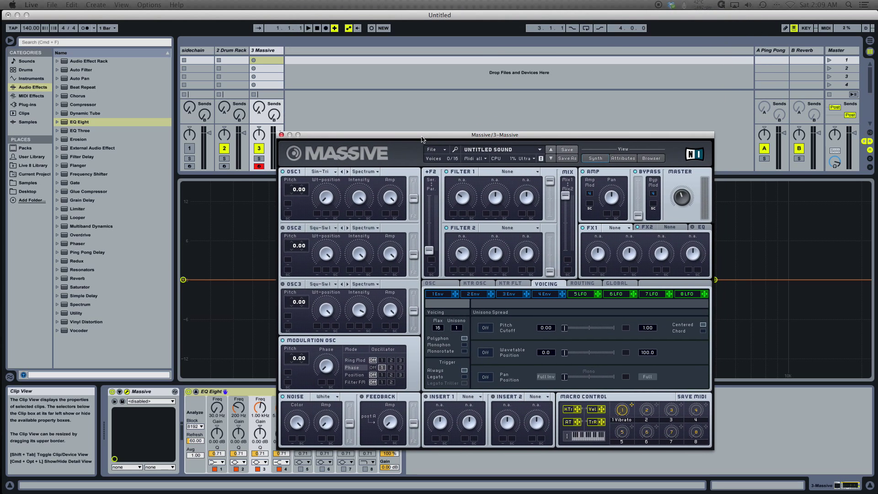
click(321, 176)
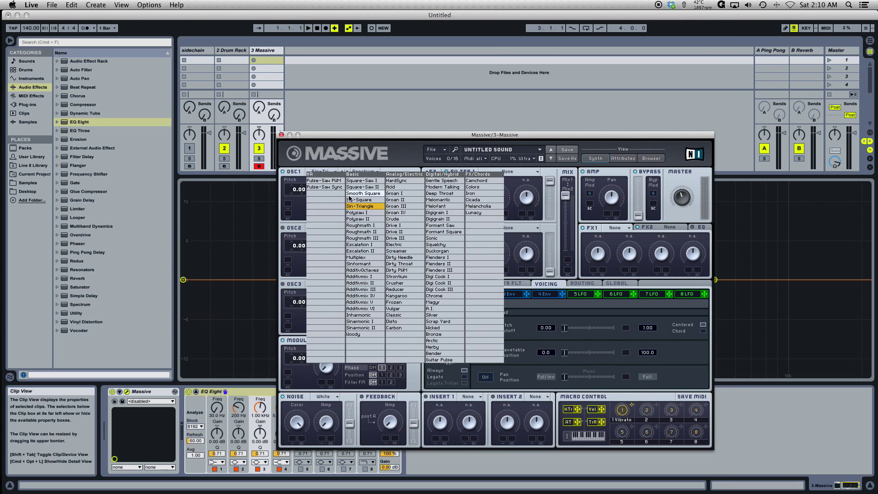
click(445, 261)
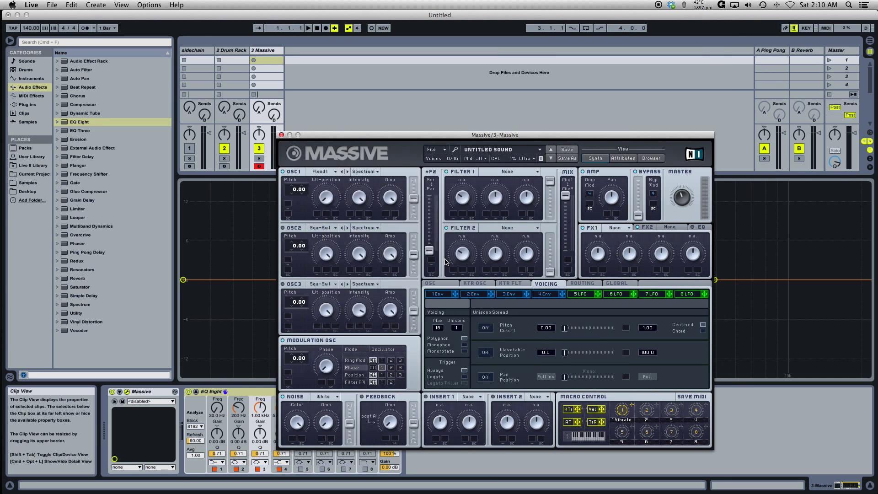
key(a)
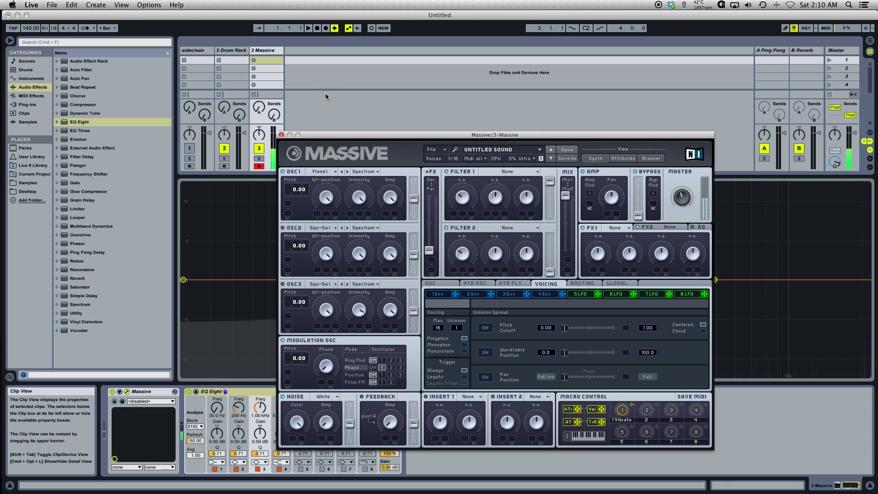
- Reposition the Massive window while playing a note to view its spectrum
drag(454, 138, 642, 34)
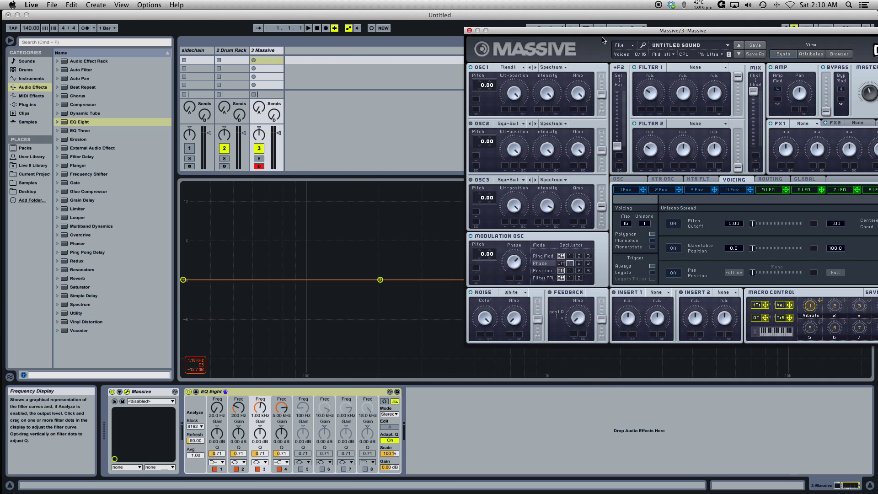
drag(603, 36, 362, 127)
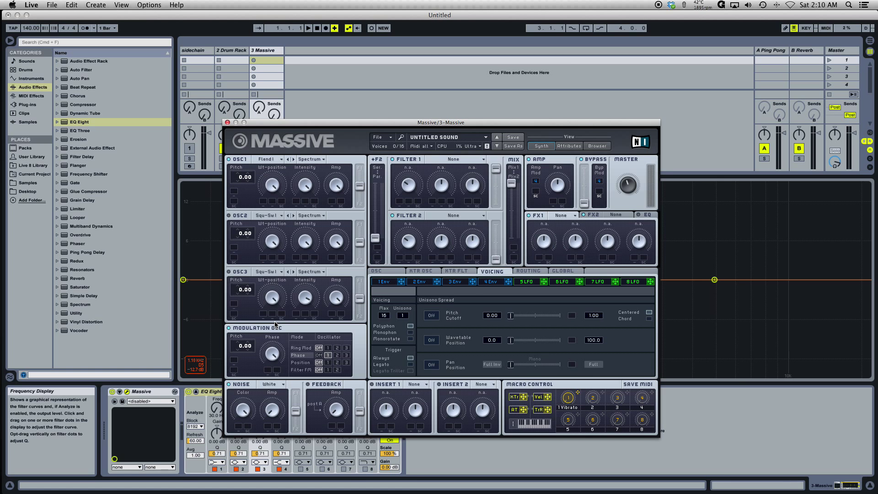
key(a)
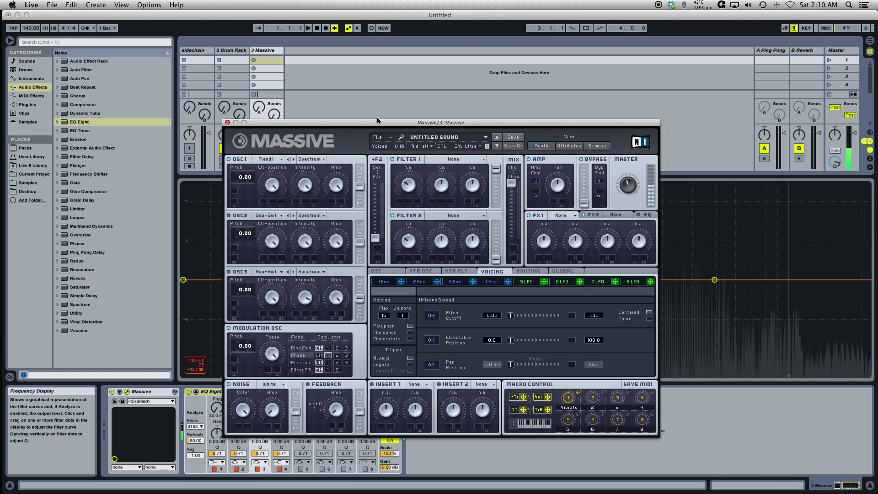
drag(378, 122, 224, 13)
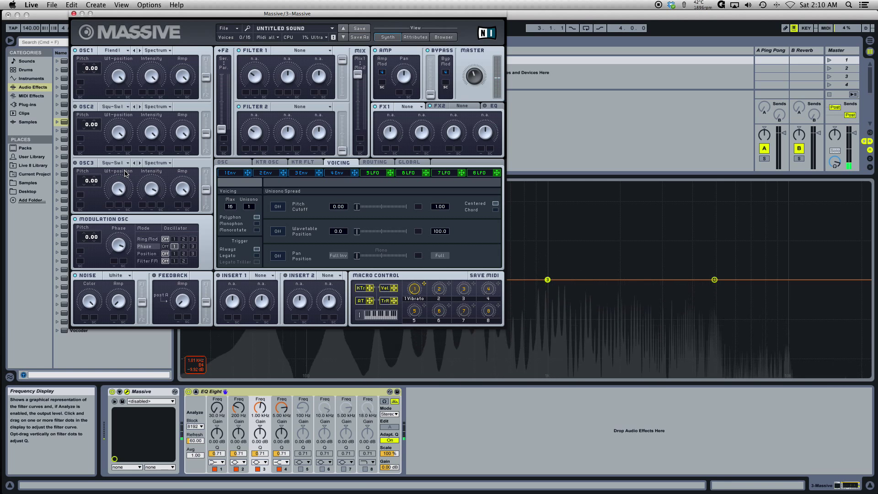
drag(265, 17, 473, 69)
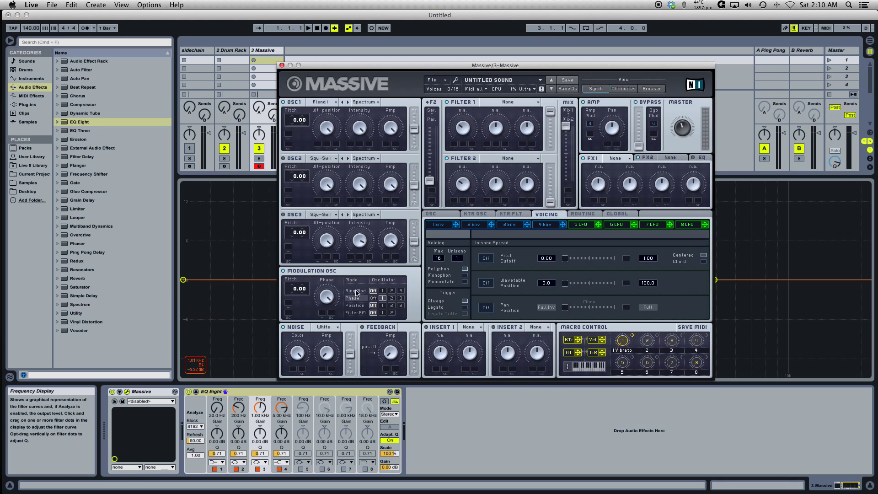
- Set oscillator 1 back to Sin-Square and nudge the Massive window
click(321, 105)
click(360, 133)
mouse_move(426, 69)
mouse_down()
mouse_move(426, 16)
mouse_move(419, 81)
mouse_up()
key(super+alt+p)
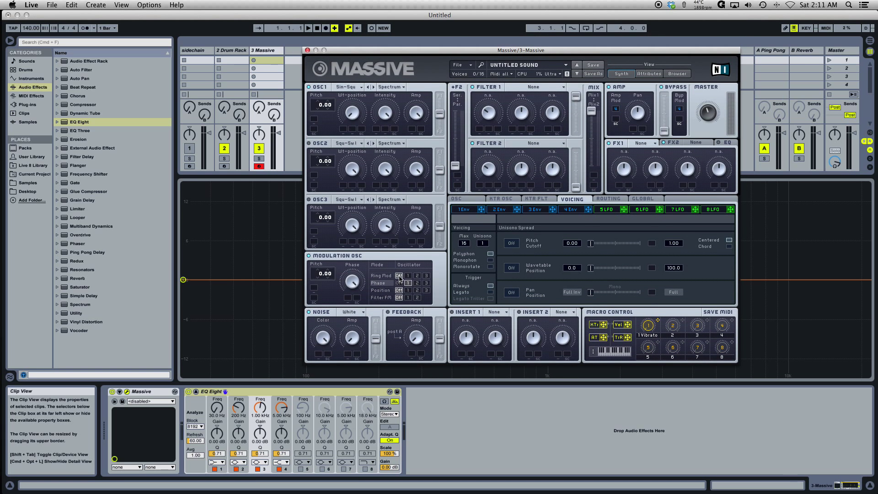
- Route the modulation oscillator to oscillator 1's Position and play a test note
click(408, 291)
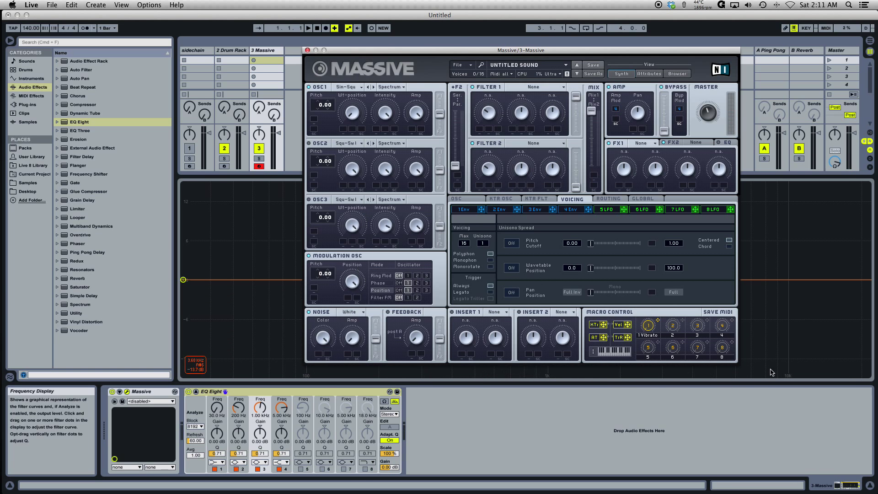
key(a)
- Turn off Phase and Position, ring-modulate oscillator 1, and raise Mod OSC pitch to 7.00
click(400, 283)
click(400, 290)
click(408, 276)
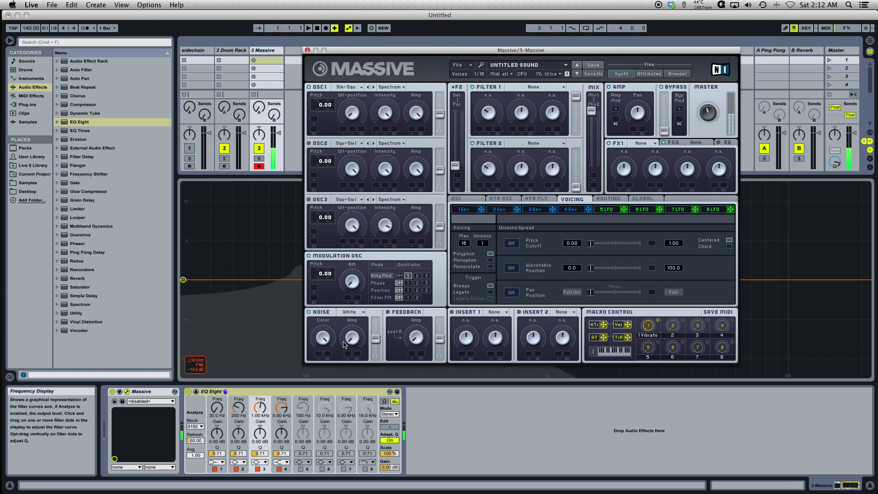
drag(393, 54, 522, 51)
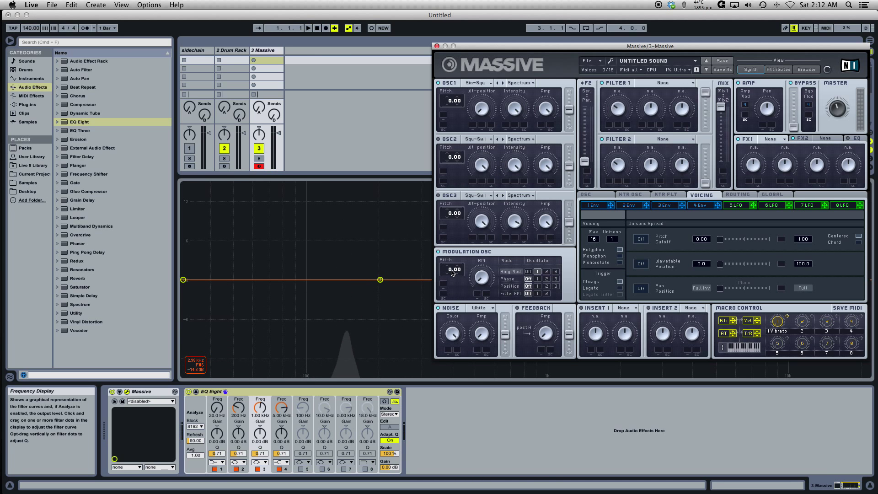
scroll(453, 269, down, 2)
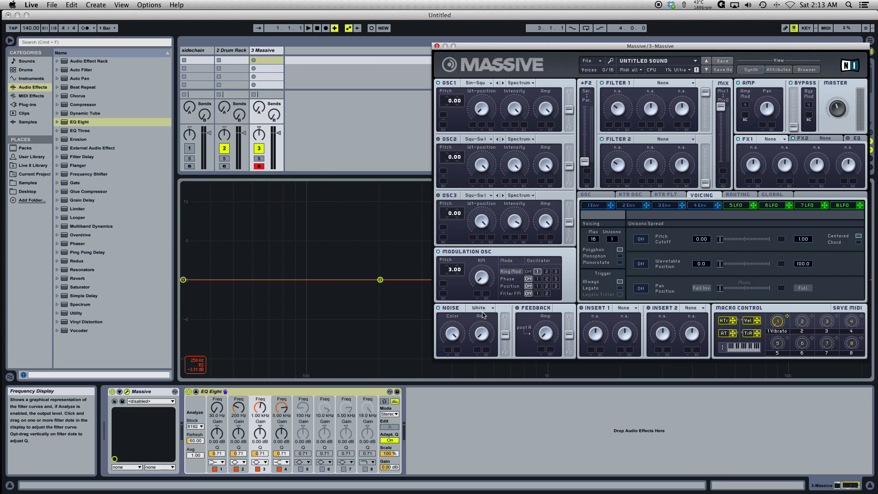
drag(450, 269, 455, 261)
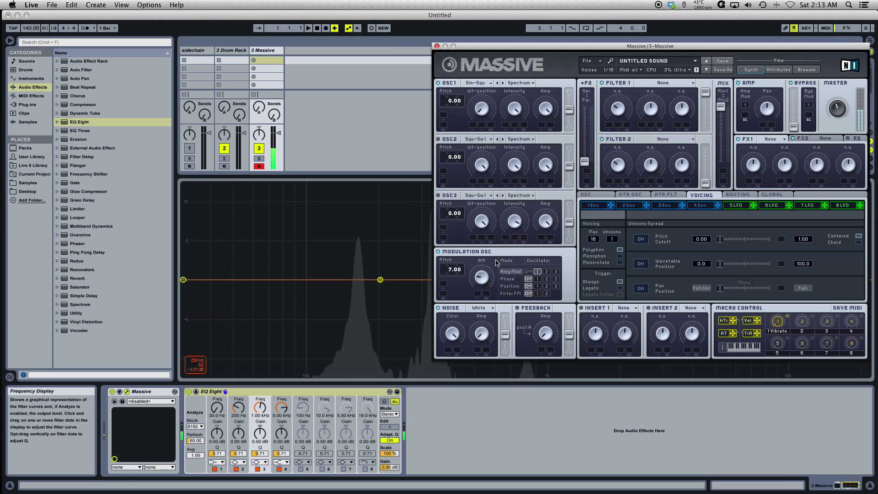
- Try Flenders I, then set oscillator 1 to Square-Saw II and play a note
click(483, 82)
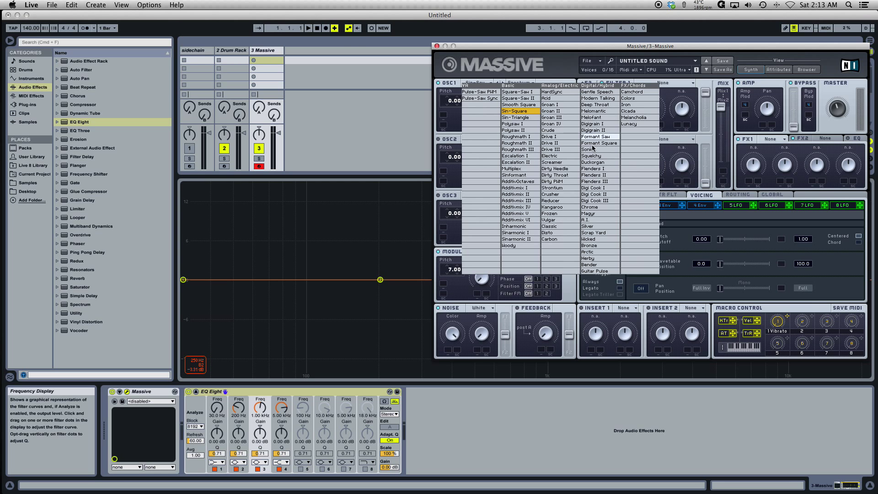
click(597, 169)
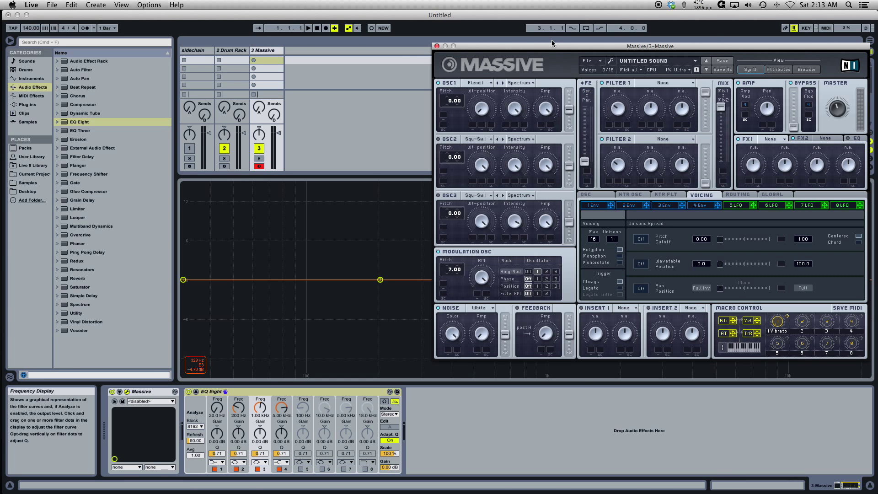
click(482, 82)
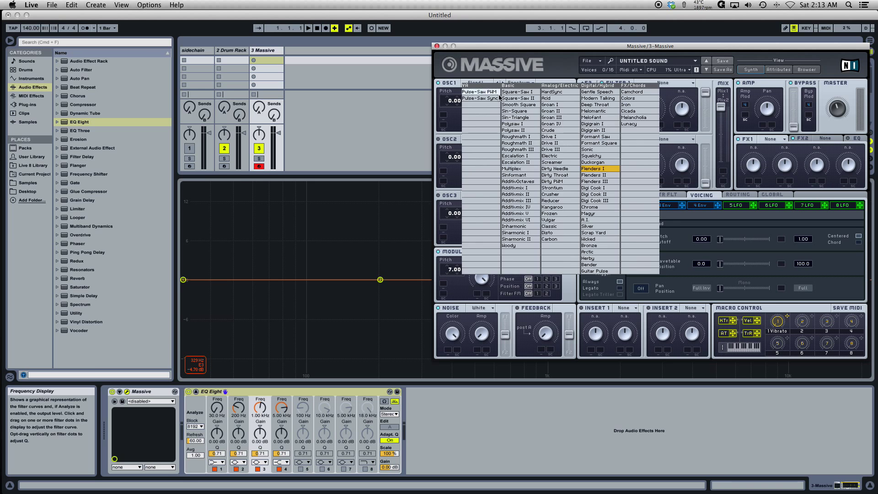
click(526, 98)
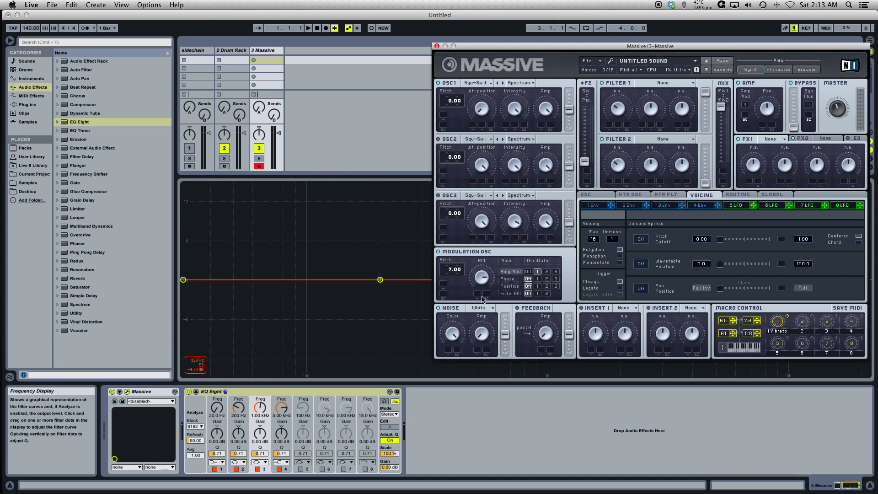
key(d)
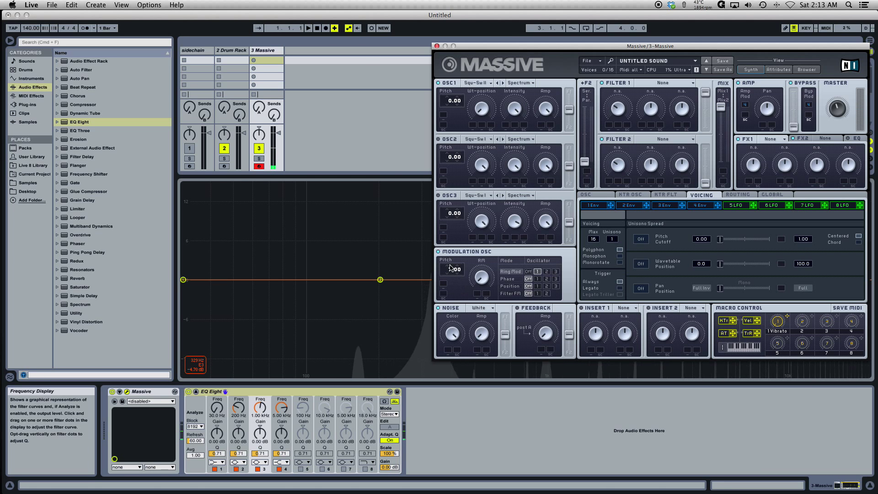
- Lower the modulation oscillator pitch to 6.00, comparing notes, and move Massive left
drag(449, 270, 448, 278)
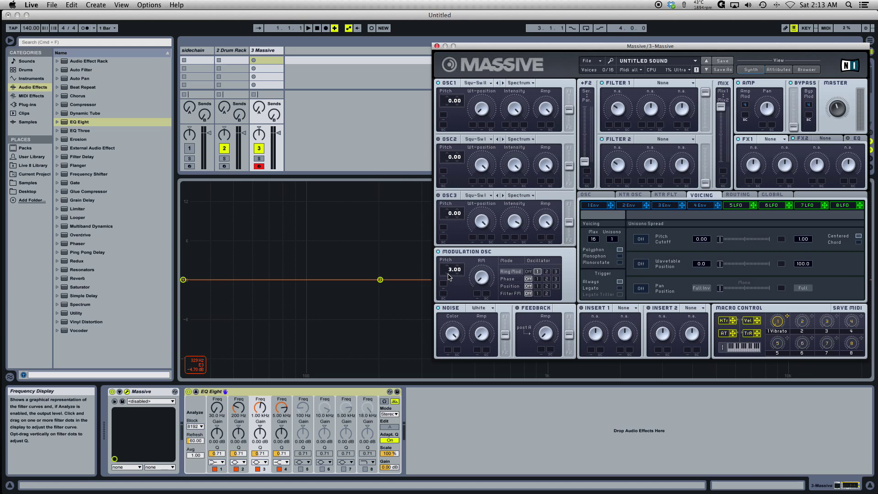
key(d)
key(d)
drag(453, 271, 453, 267)
key(d)
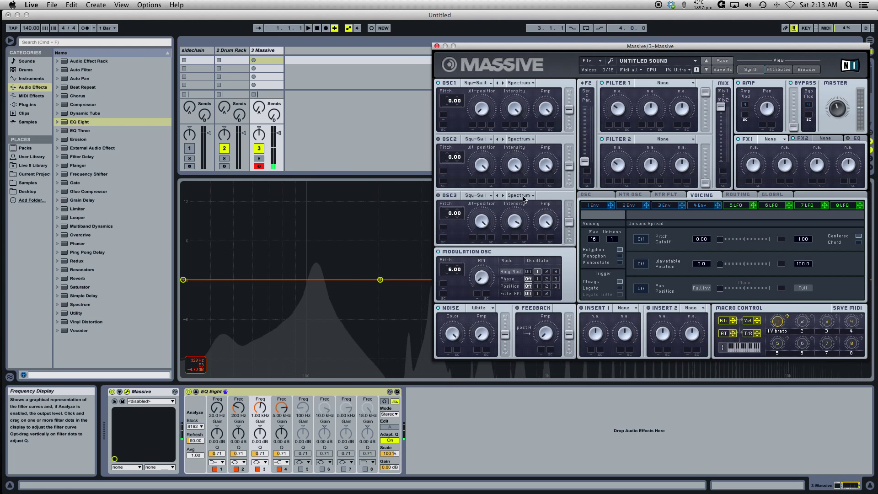
drag(530, 49, 325, 74)
- Turn Ring Mod off, set Filter FM to oscillator 1, and make Filter 1 the Daft type
click(324, 295)
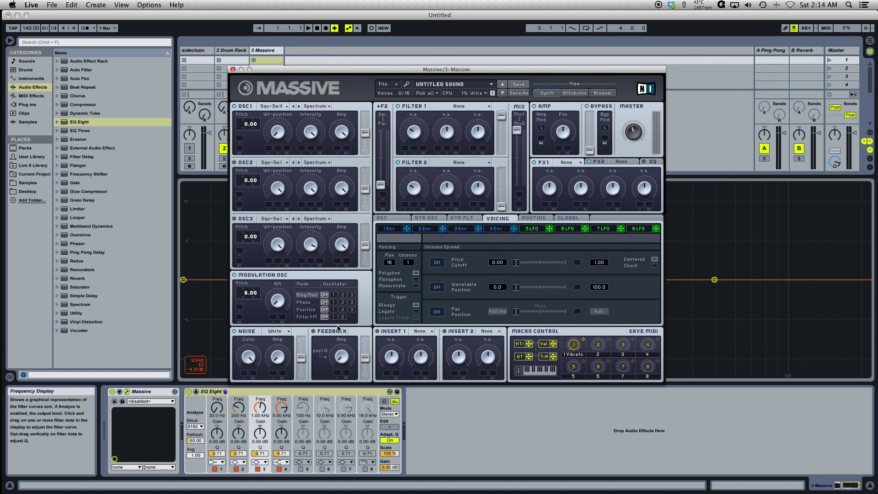
click(334, 317)
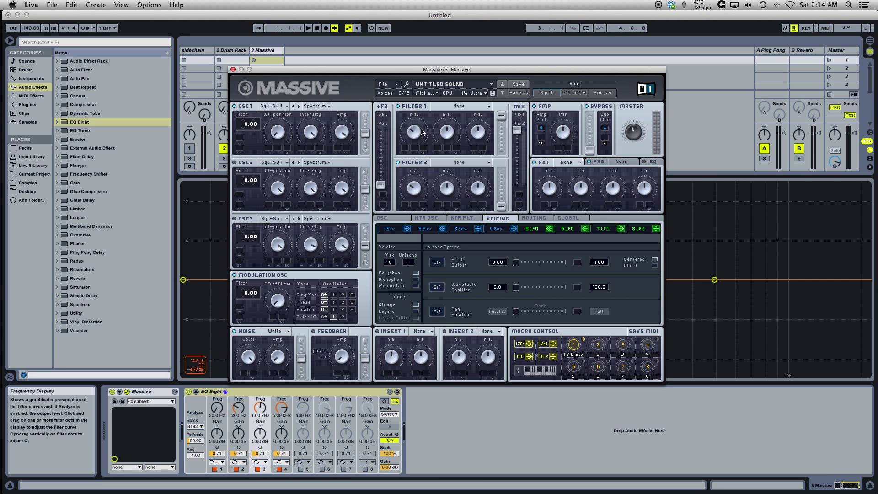
click(449, 107)
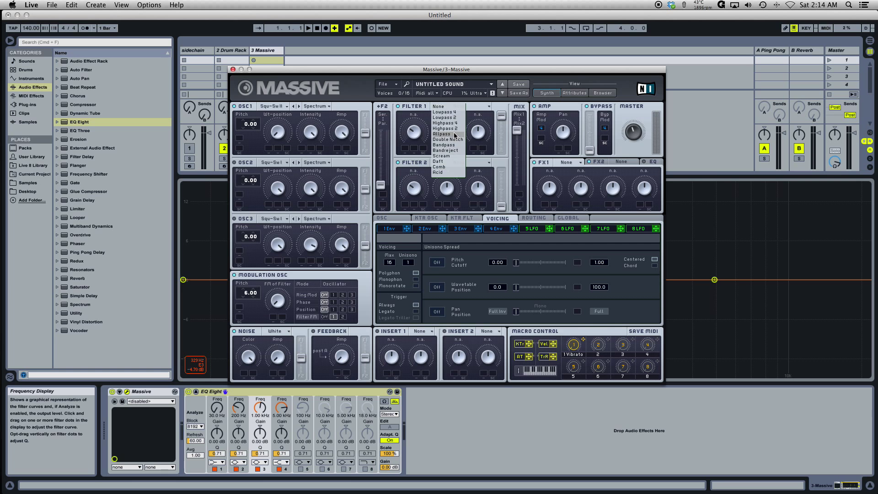
click(453, 112)
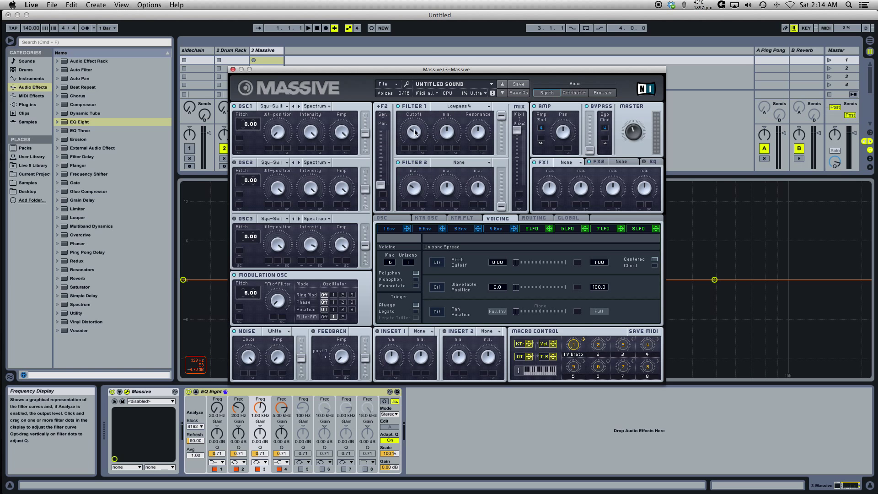
click(452, 106)
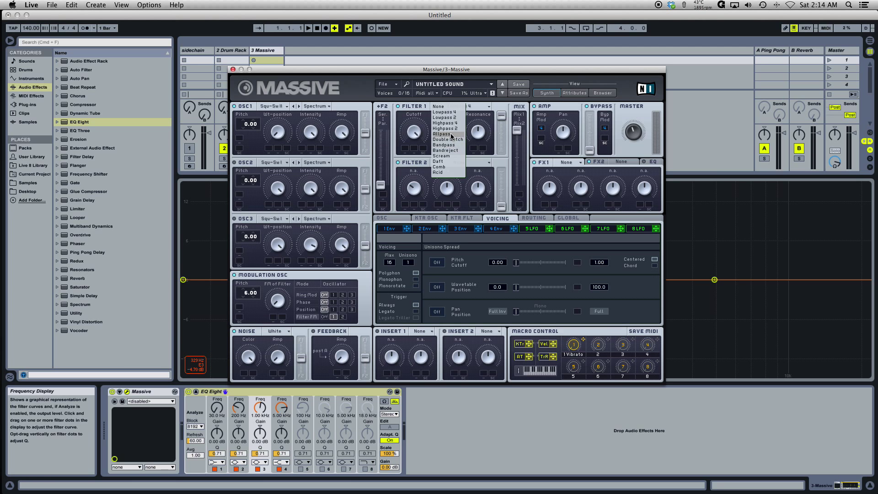
click(450, 162)
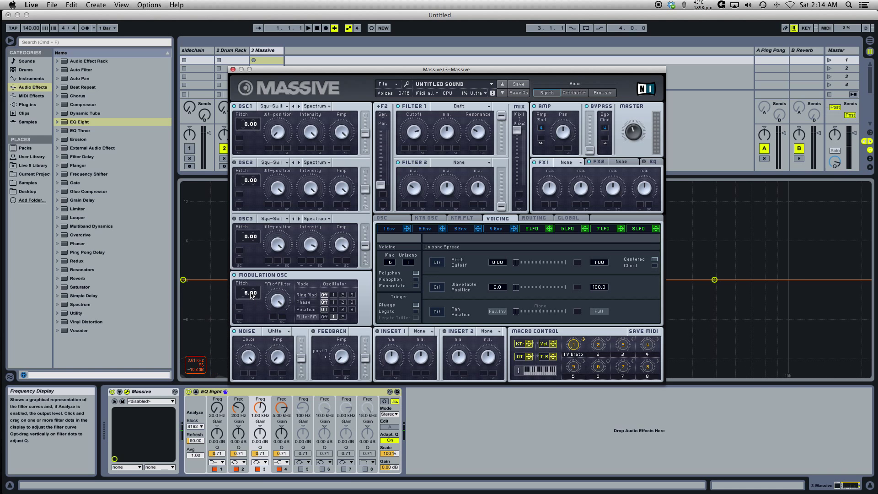
- Lower the Mod OSC pitch to 0.00, then hide, reshow and reposition the Massive window
drag(246, 295, 246, 299)
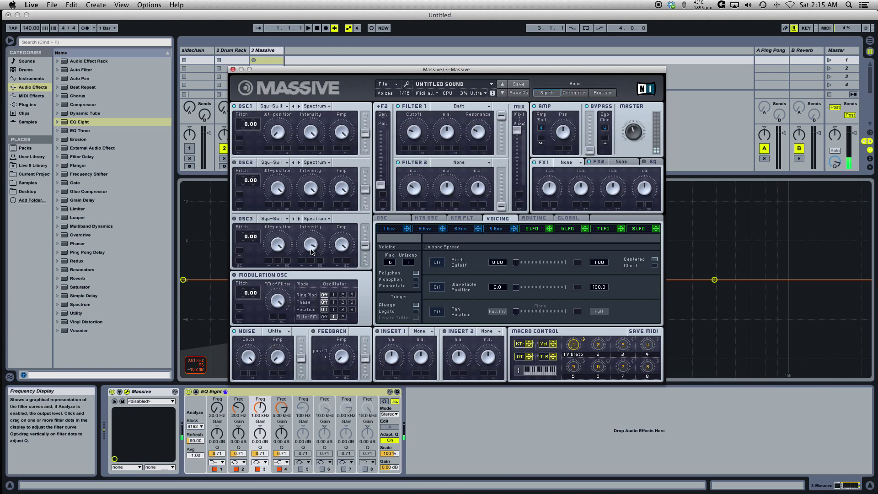
key(super+alt+p)
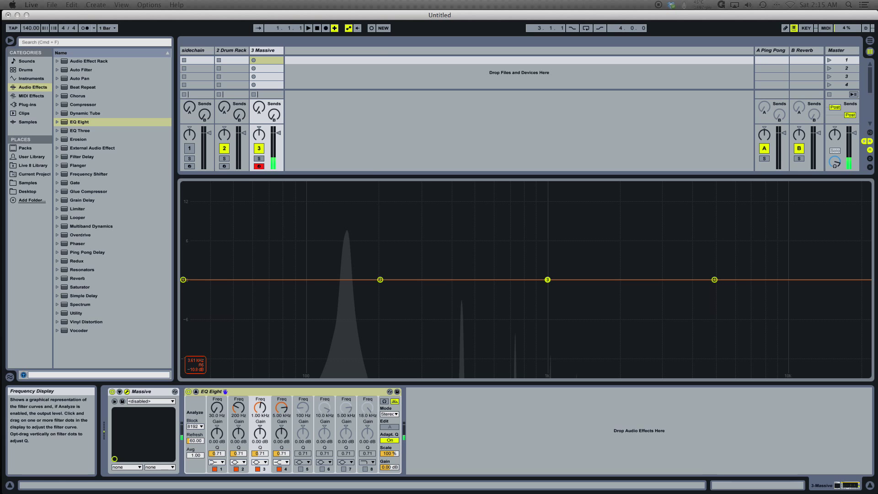
key(super+alt+p)
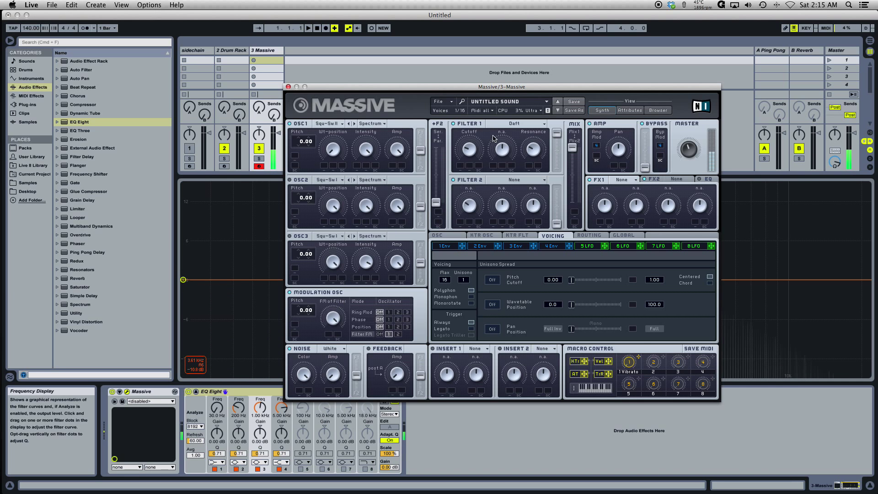
drag(484, 87, 197, 43)
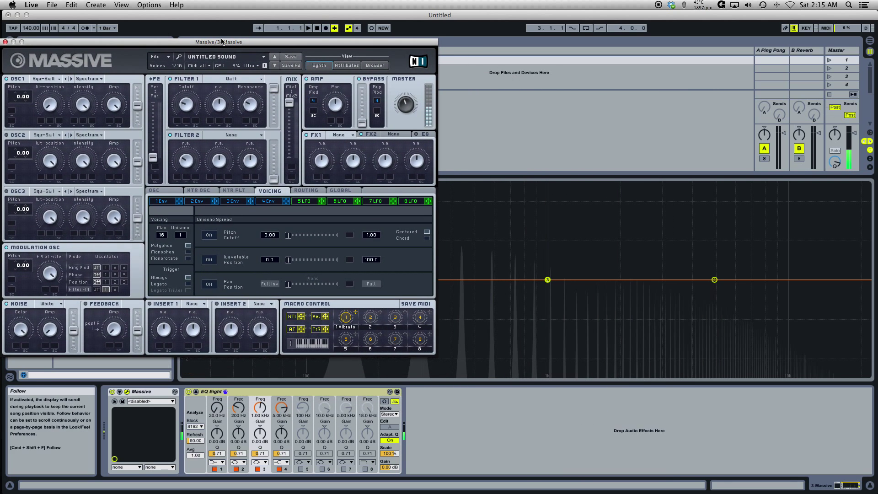
drag(221, 43, 506, 85)
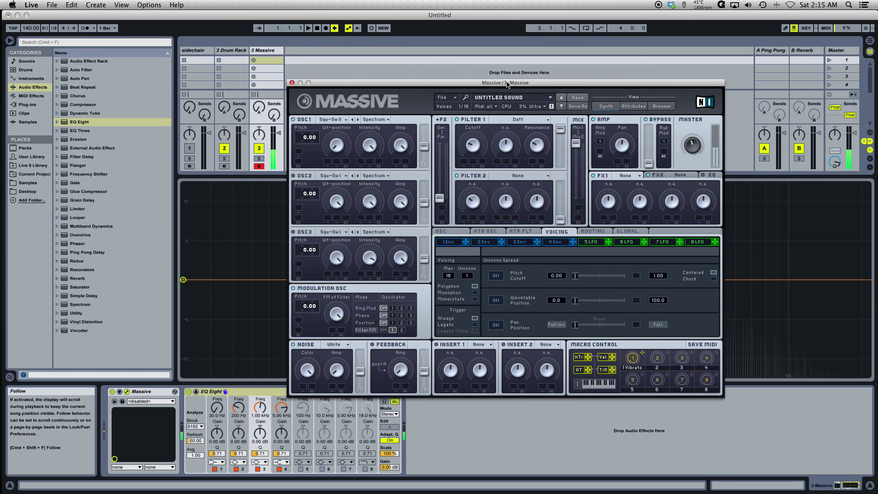
- Switch the modulation oscillator from filter FM to phase modulation of oscillator 1
click(393, 330)
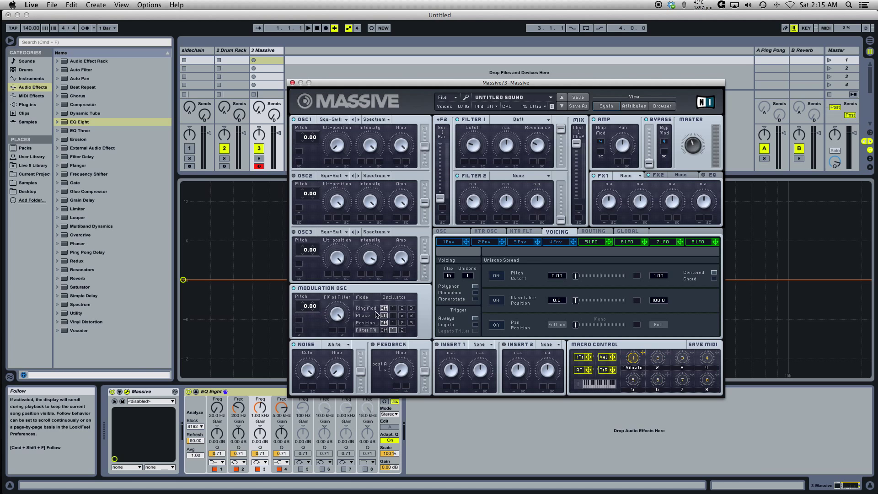
click(384, 329)
click(370, 316)
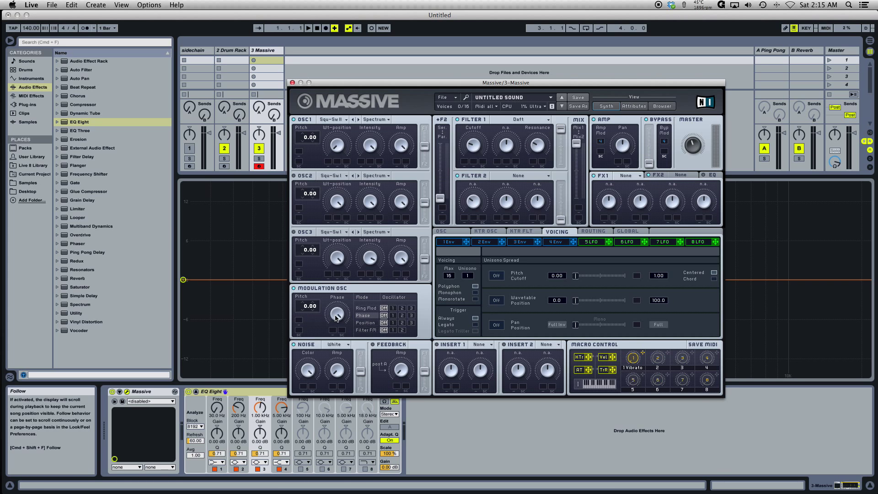
click(393, 315)
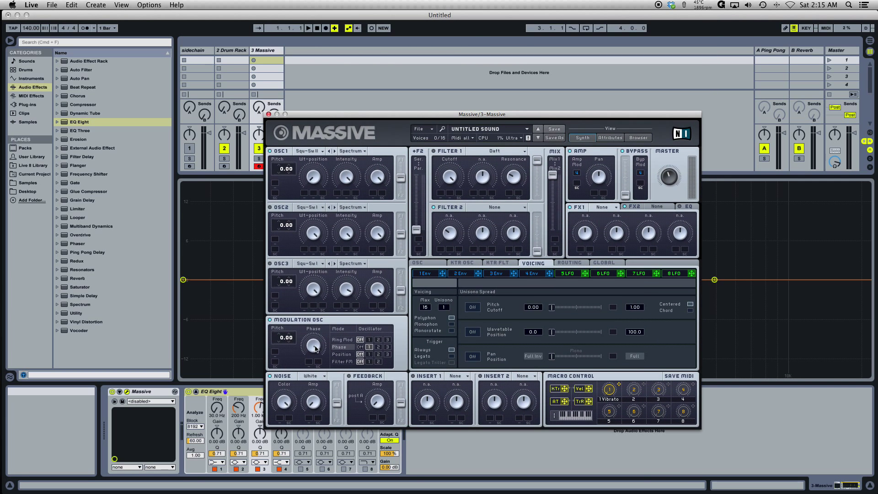
- Play a note, move the Massive window higher, and play again to hear the phase modulation
key(a)
drag(400, 118, 404, 51)
key(a)
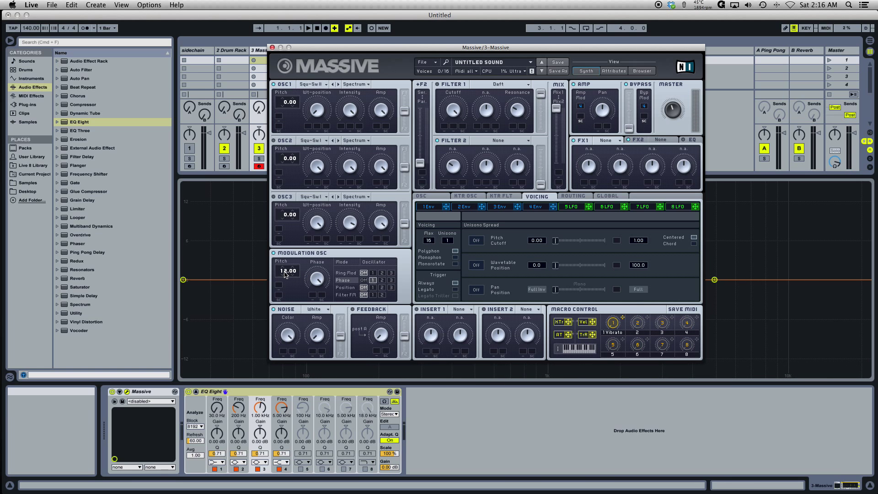
- Raise the Mod OSC pitch to 12.00
drag(287, 272, 292, 267)
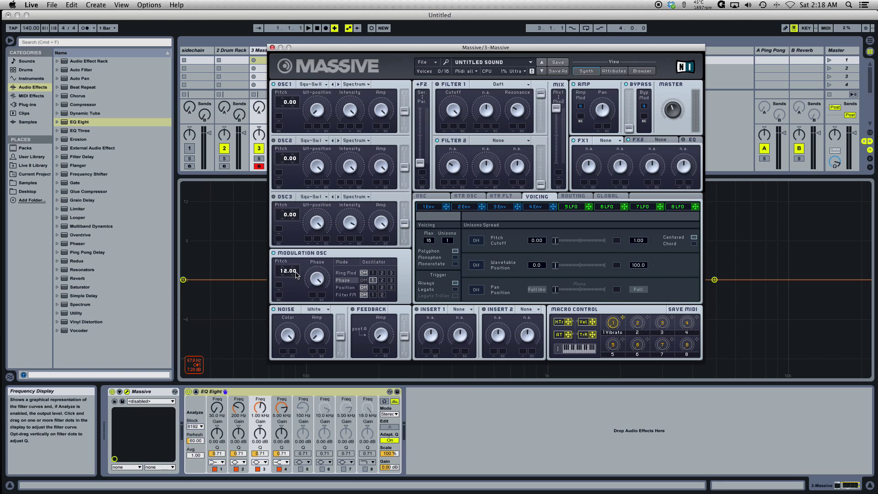
- Fine-tune the Mod OSC pitch from 12.00 up to 13.00
drag(301, 274, 311, 239)
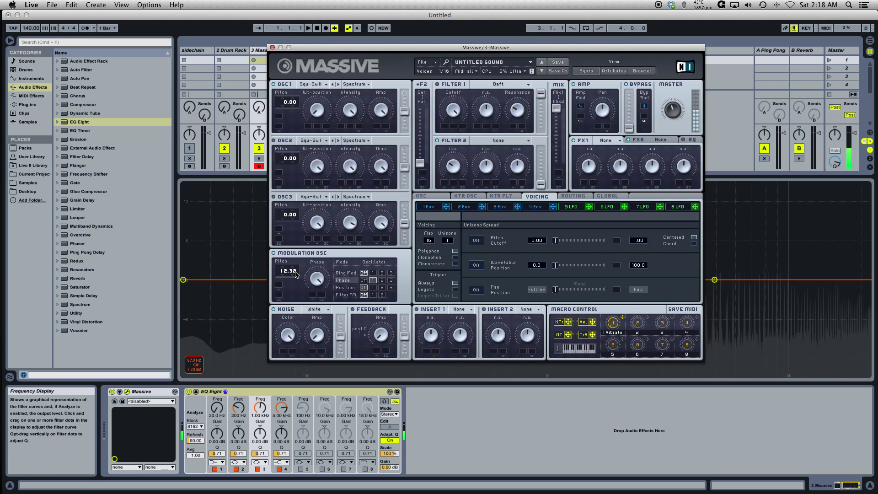
drag(296, 274, 332, 182)
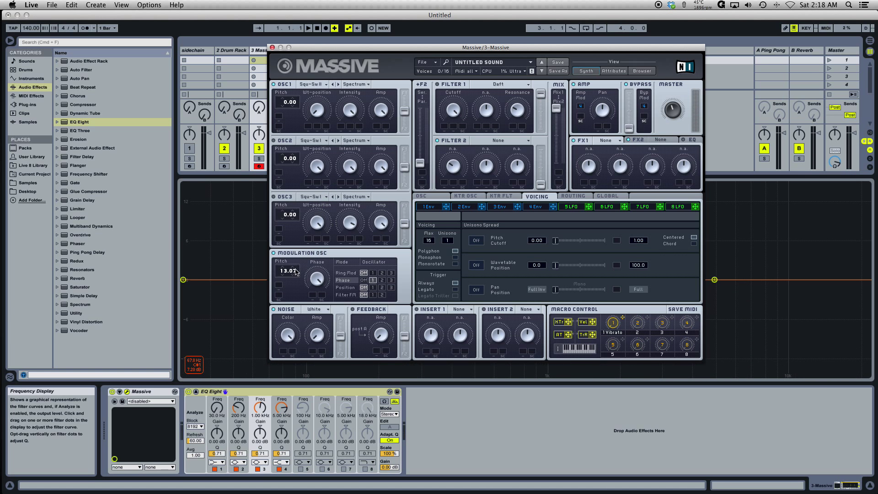
drag(296, 273, 298, 271)
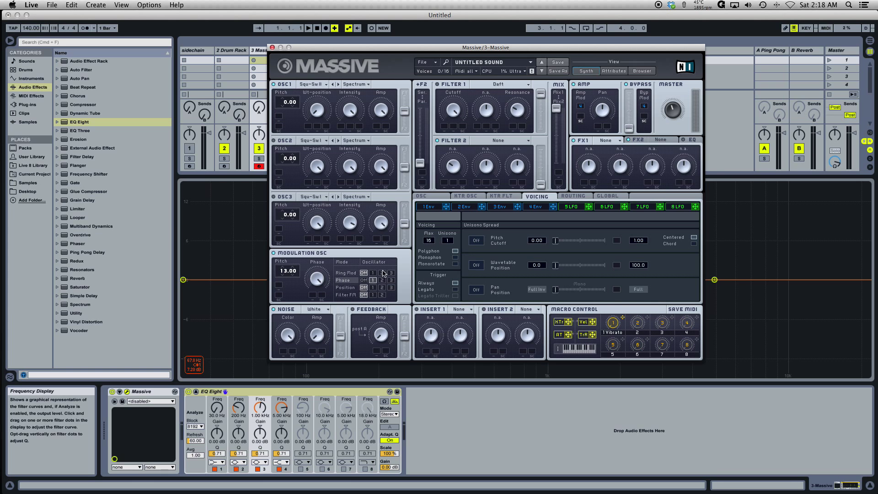